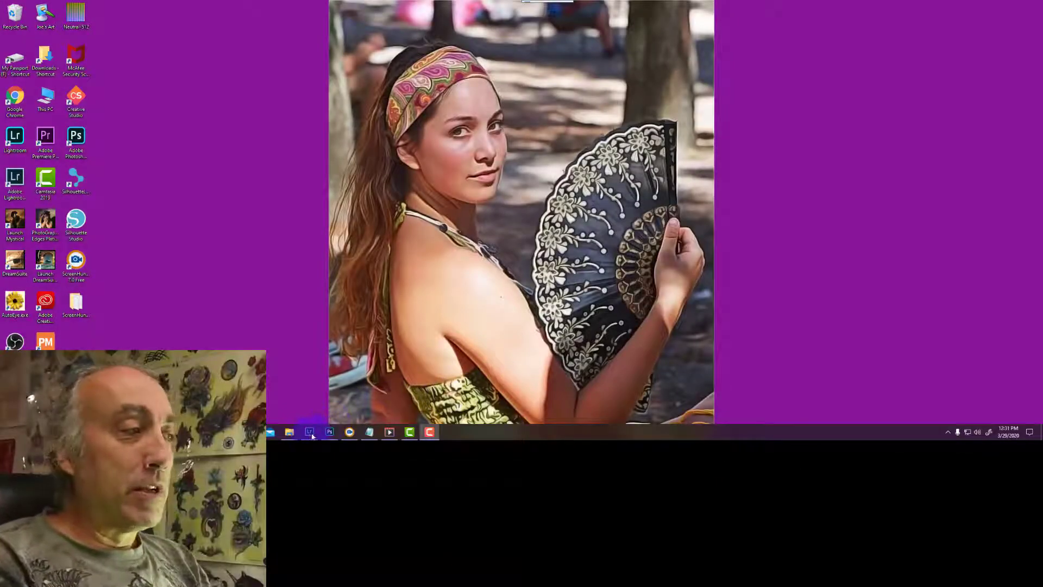
Switch to Lightroom Classic and examine the shortcut list shown as the panel end mark below the publish services
mouse_move(310, 435)
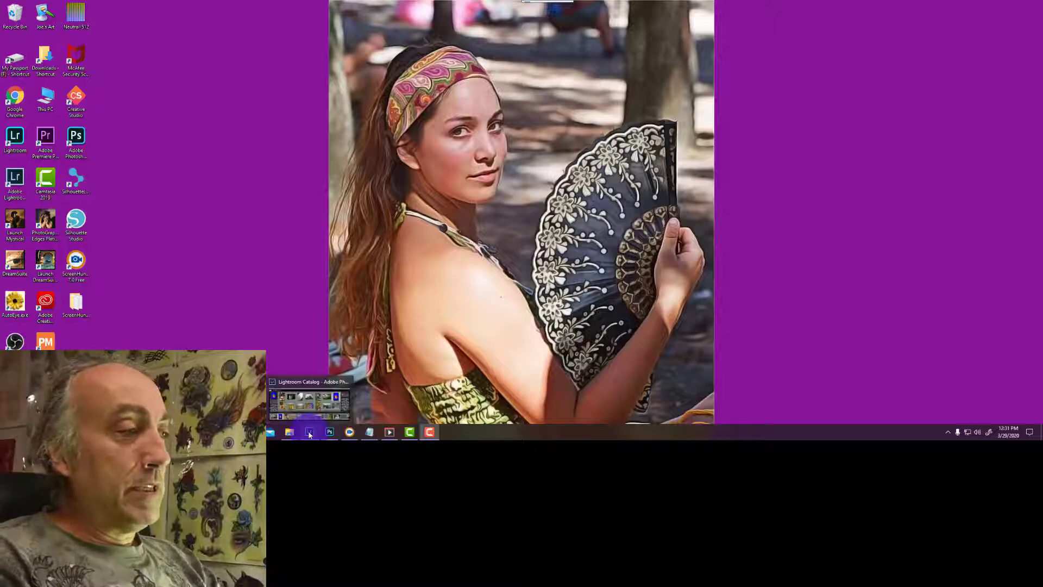
left_click(386, 397)
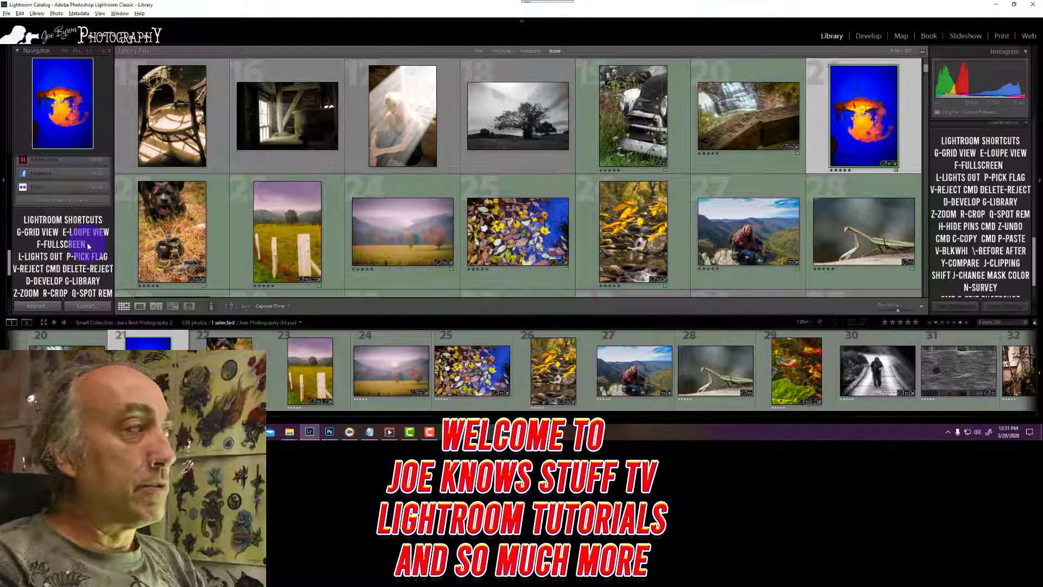
scroll(87, 242, "down", 5)
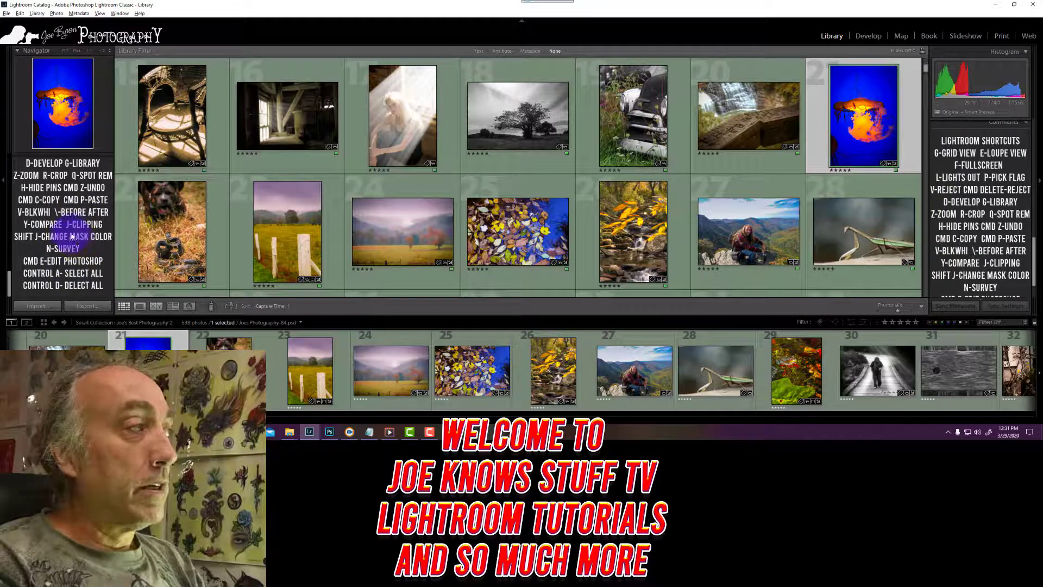
scroll(87, 190, "up", 3)
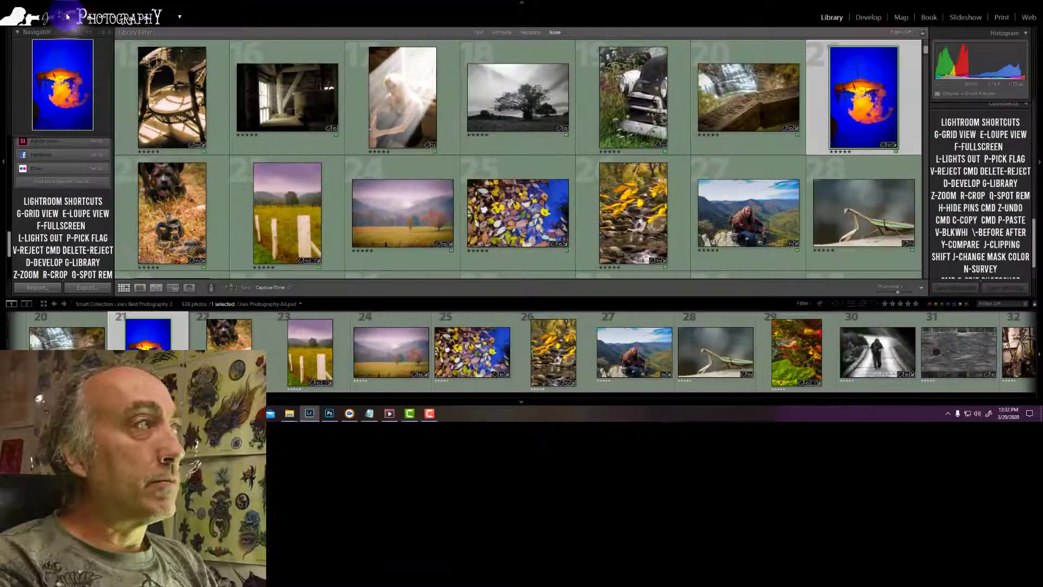
Open the Identity Plate Editor and load the Watermark Small4 image as the graphical identity plate
right_click(67, 17)
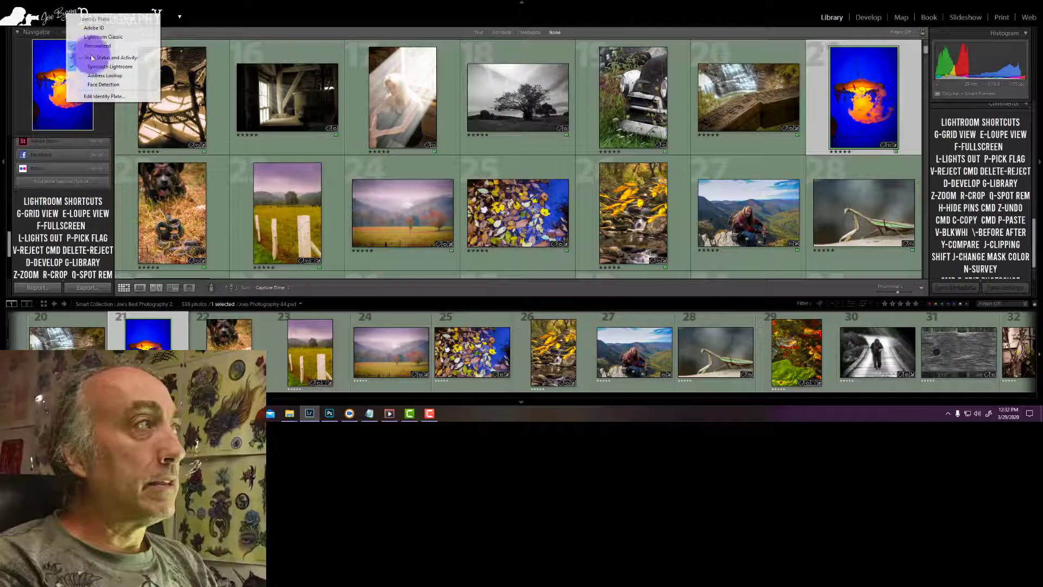
left_click(106, 98)
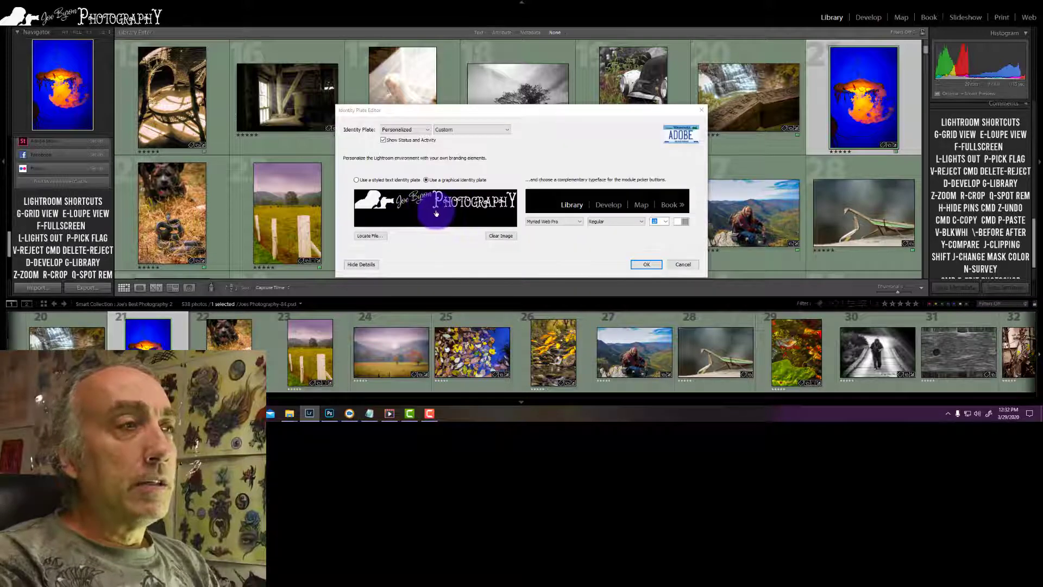
left_click(372, 238)
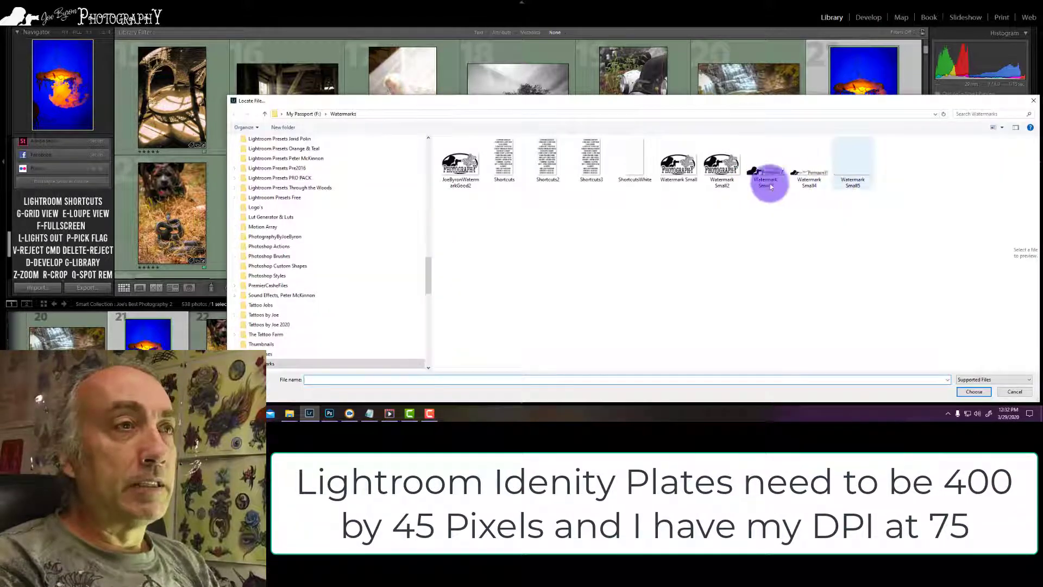
left_click(806, 175)
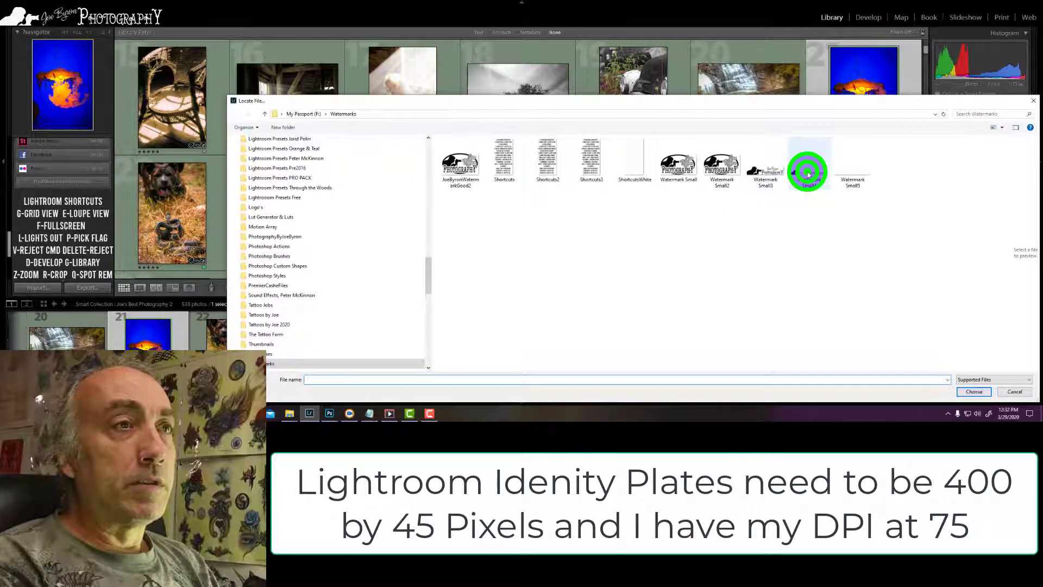
left_click(973, 391)
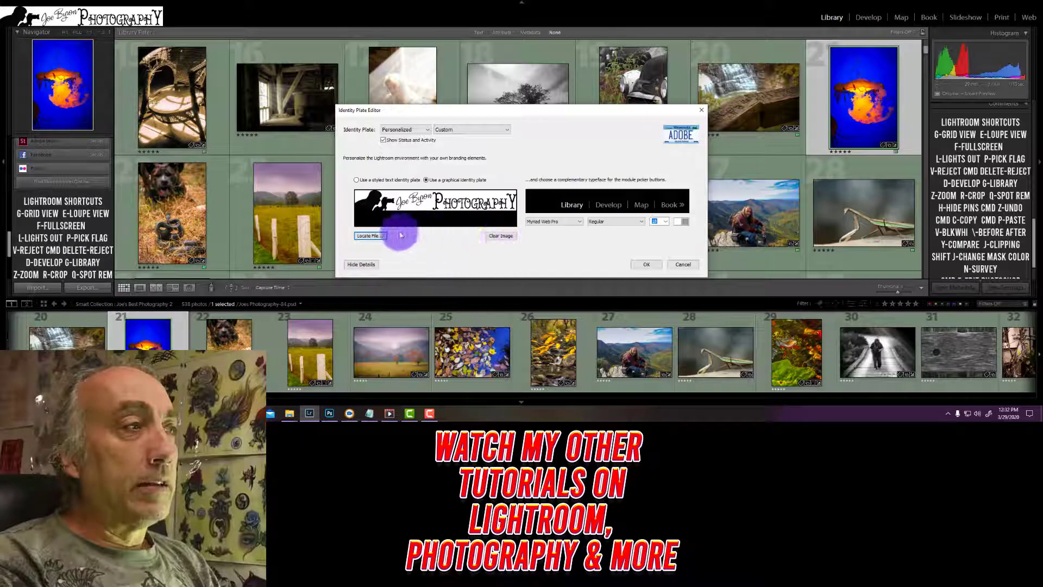
Replace the graphical identity plate with the Watermark Small5 image and apply it
left_click(365, 235)
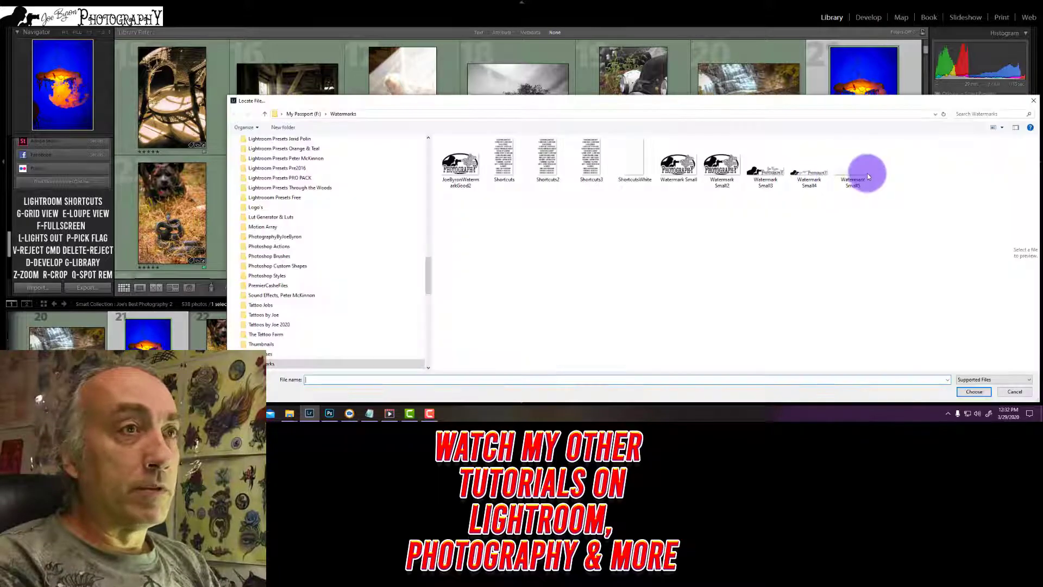
left_click(860, 176)
left_click(972, 391)
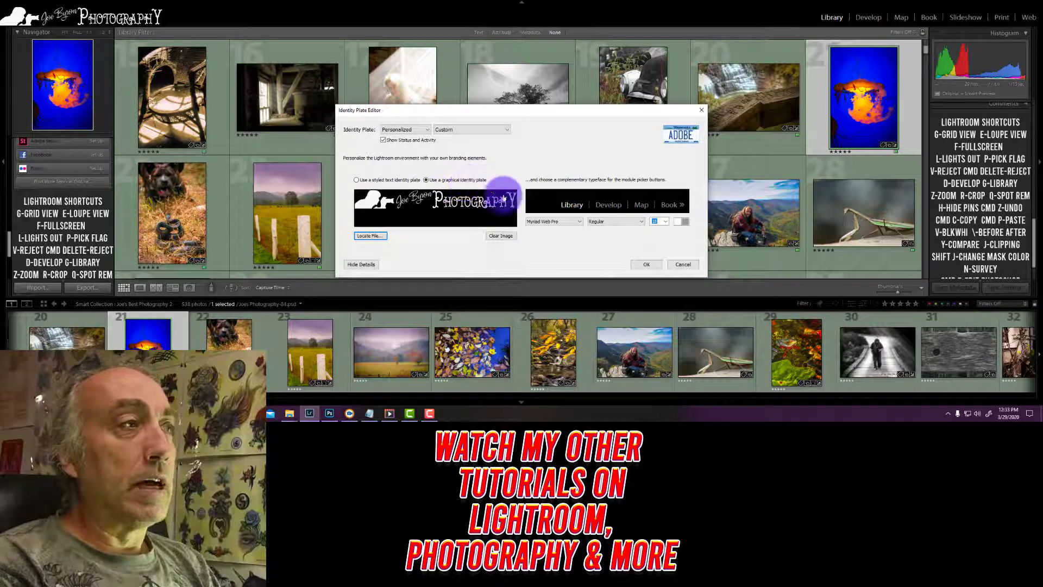
left_click(648, 265)
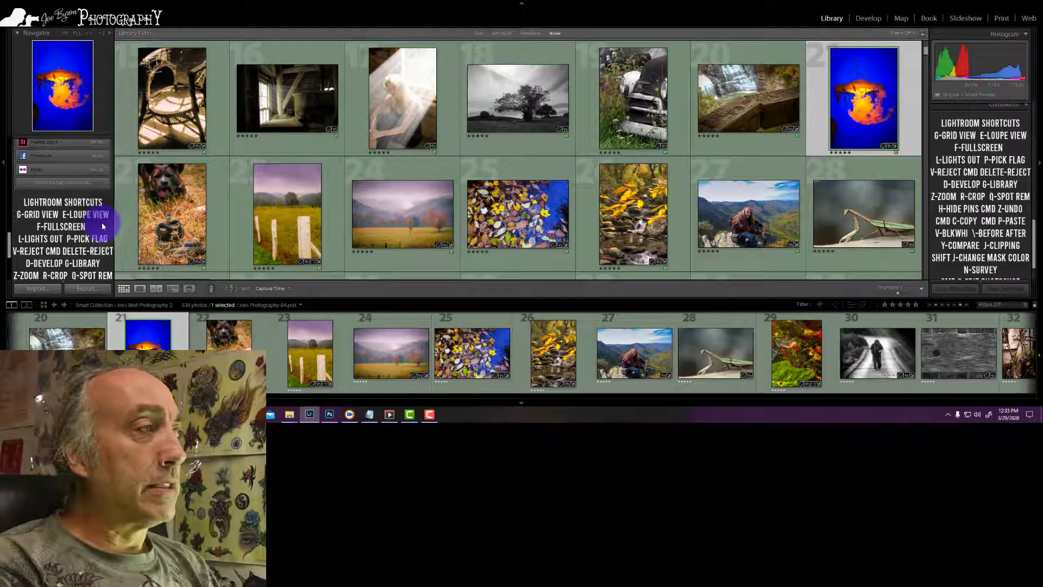
Go to the Panel End Marks folder from the panel end mark options and move its window aside
right_click(125, 306)
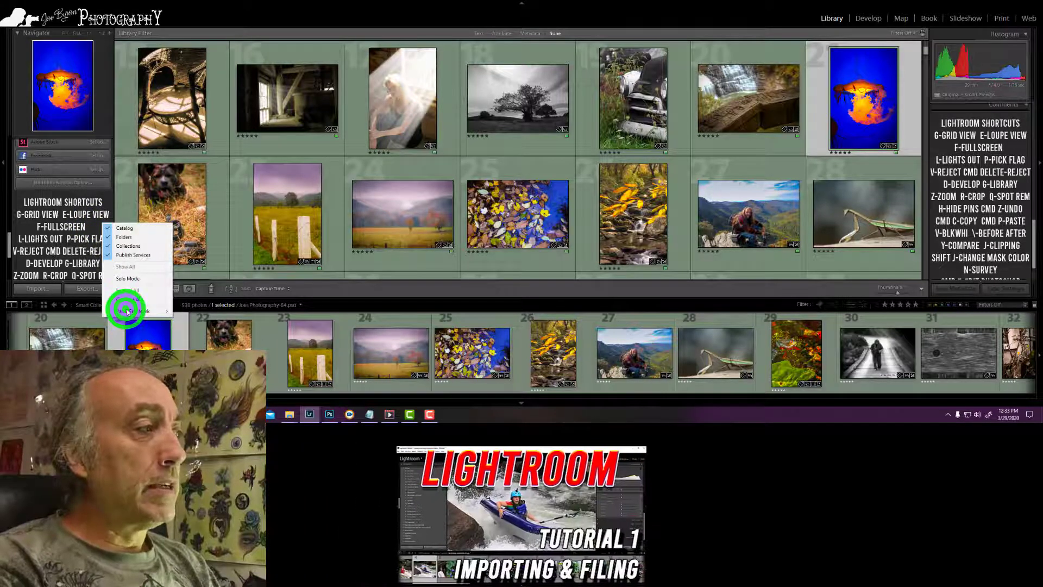
mouse_move(133, 311)
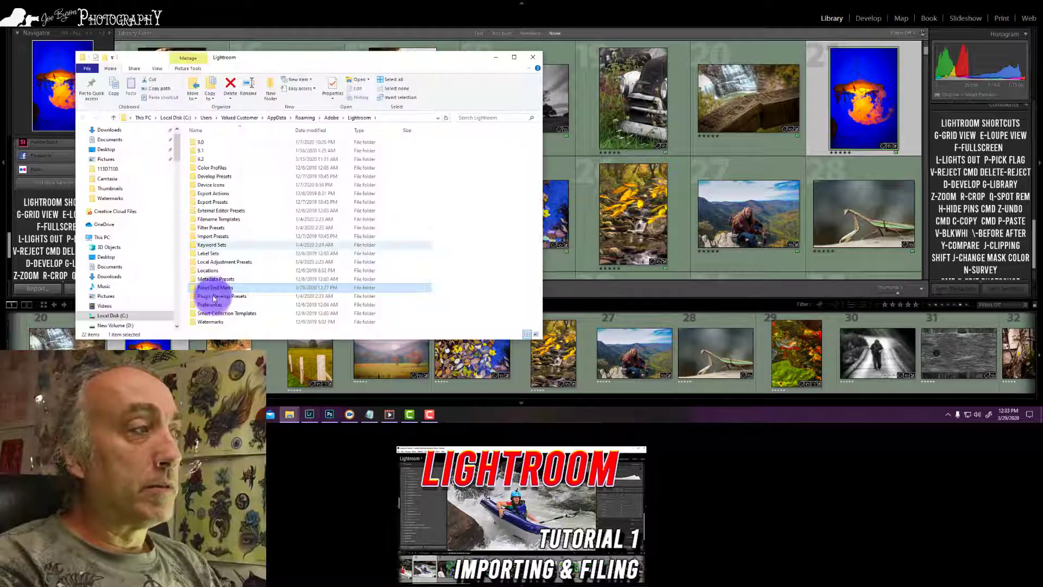
left_click(215, 288)
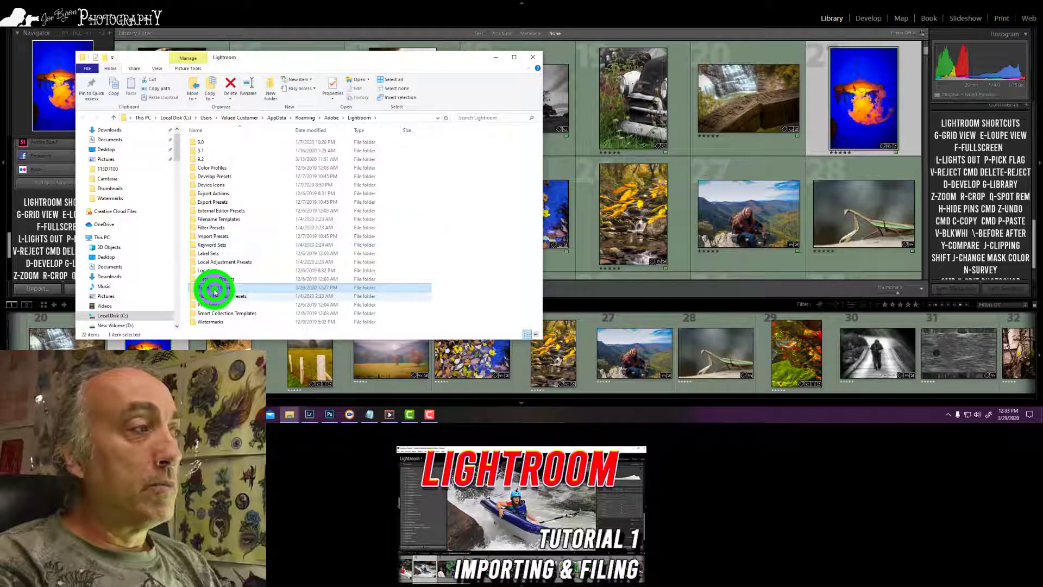
key("Return")
left_click(223, 165)
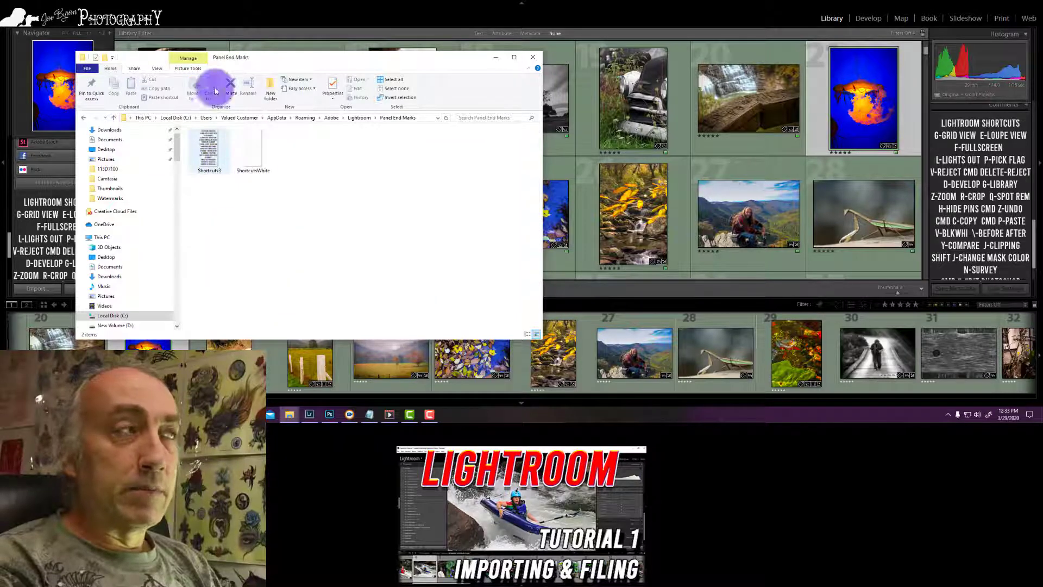
left_click(263, 57)
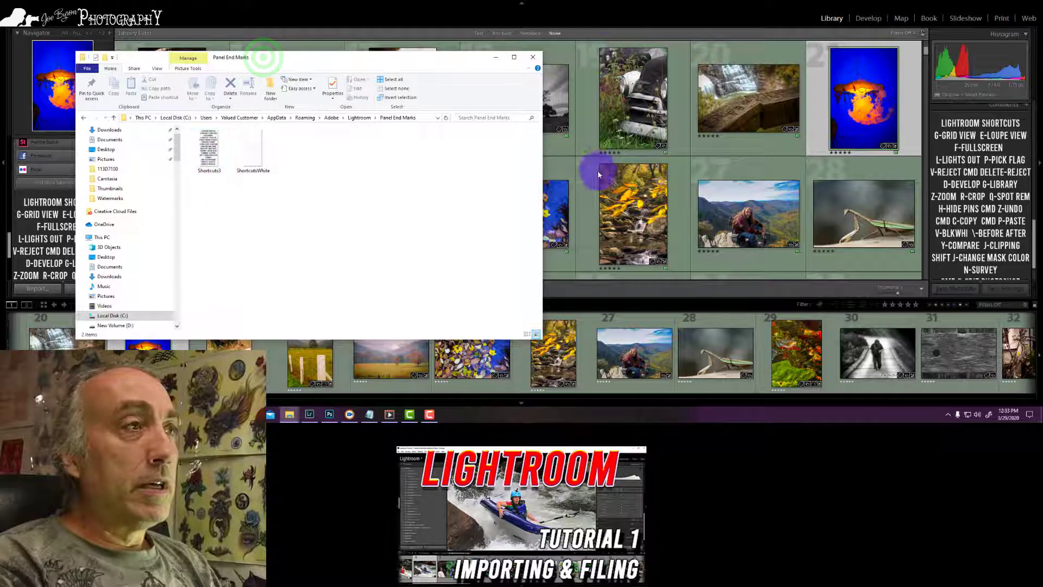
left_click_drag(271, 57, 764, 48)
Switch to Photoshop, show the black Color Fill layer in ShortcutsWhite.png and check the image's size and resolution
left_click(325, 416)
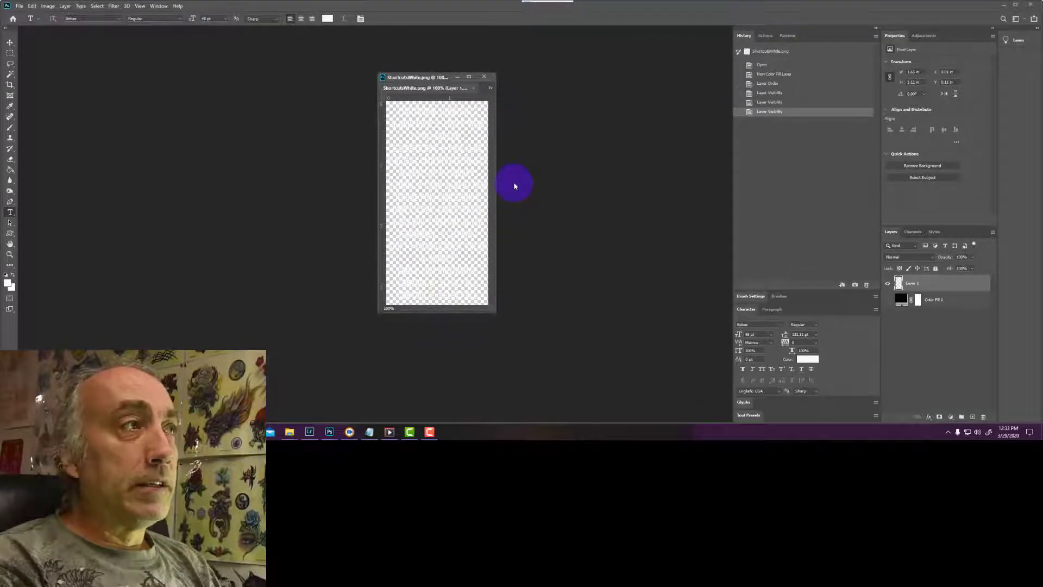
left_click(888, 300)
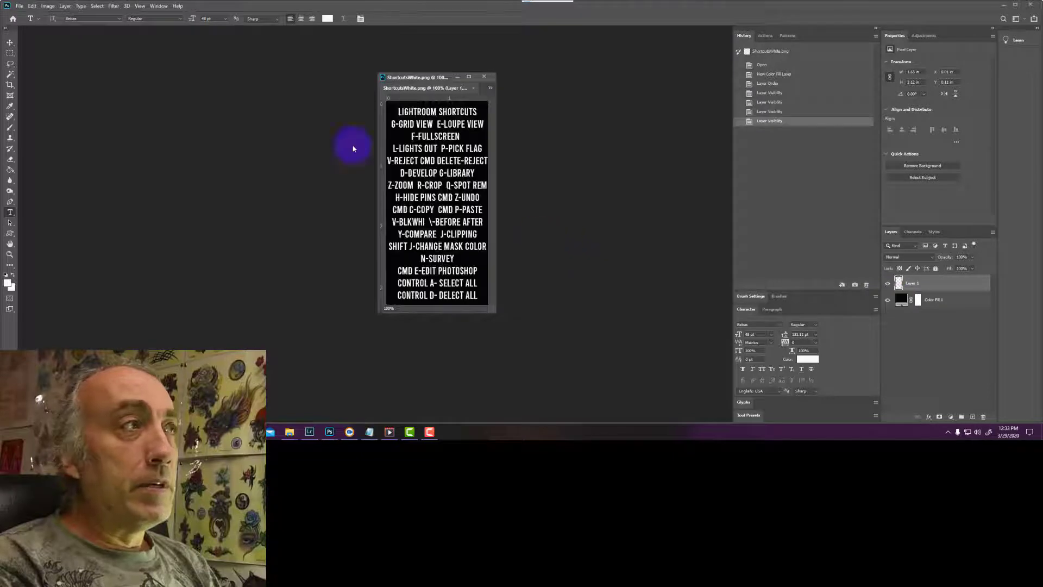
left_click(64, 68)
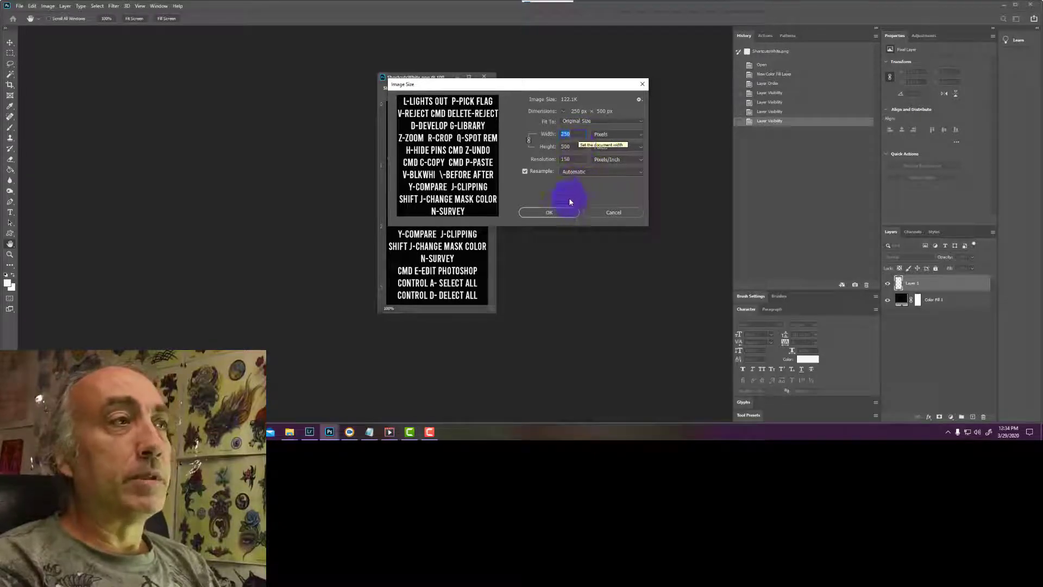
left_click(547, 213)
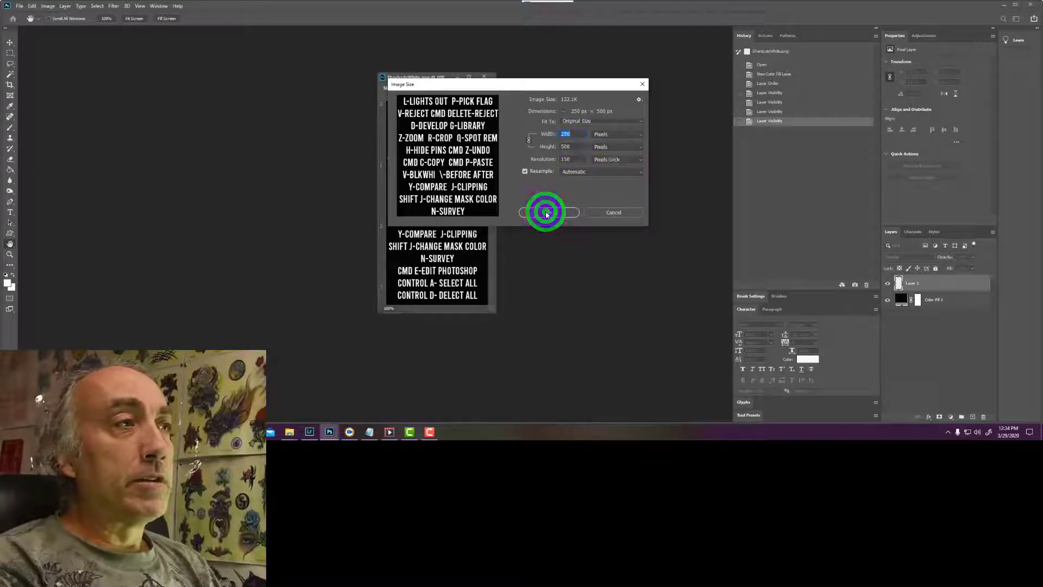
Hide the shortcuts text on Layer 1 and delete the Color Fill 1 layer
left_click_drag(889, 284, 902, 311)
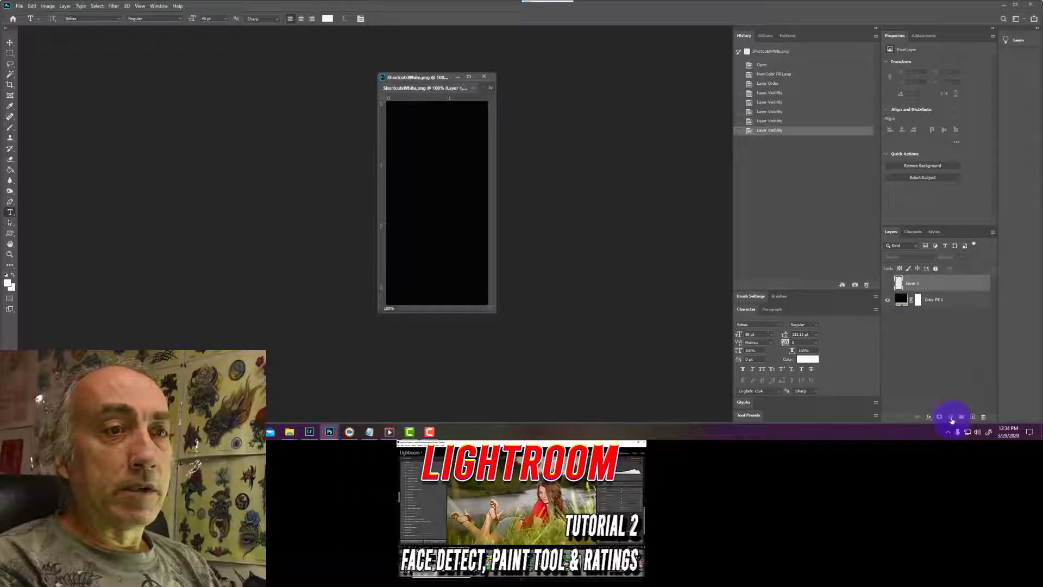
left_click(926, 298)
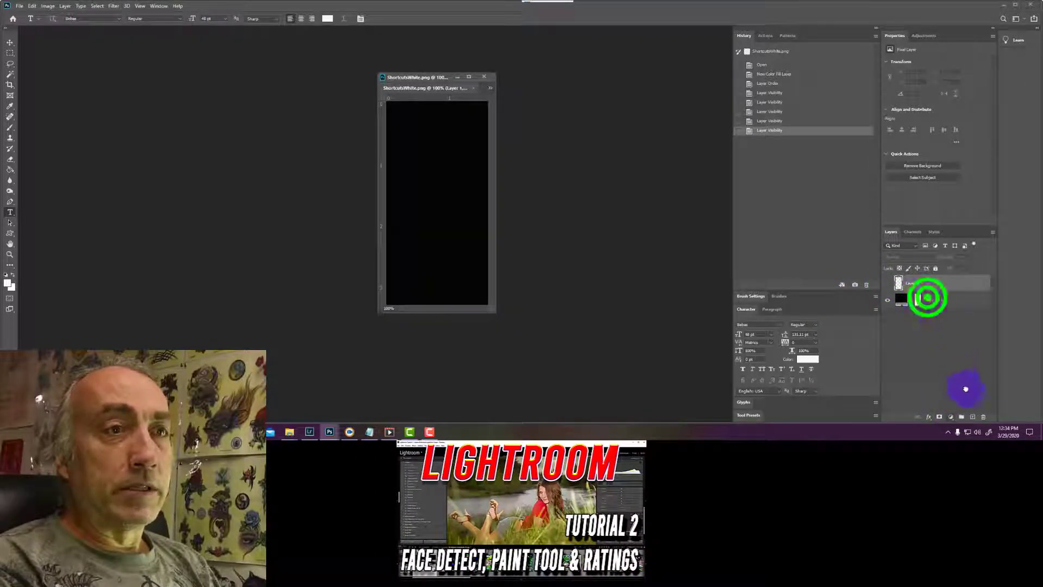
left_click_drag(928, 300, 983, 416)
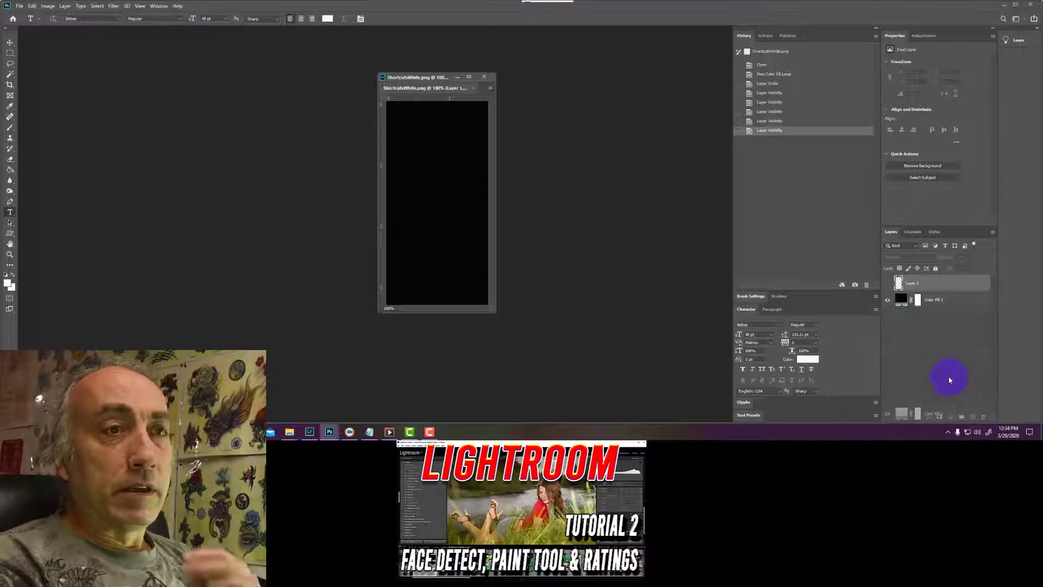
Add a Solid Color fill layer in black to the shortcuts image
left_click(951, 417)
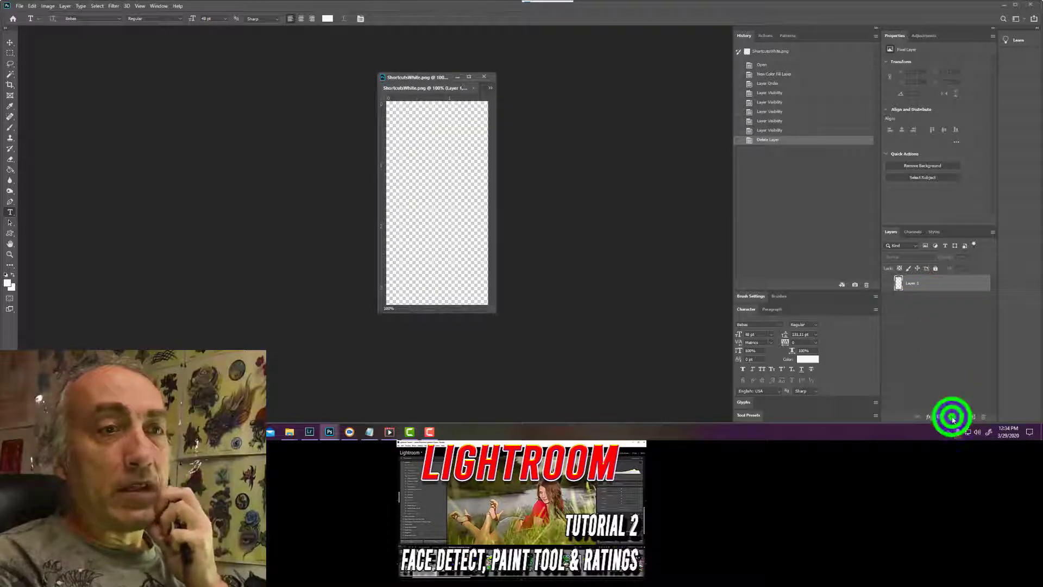
left_click(951, 417)
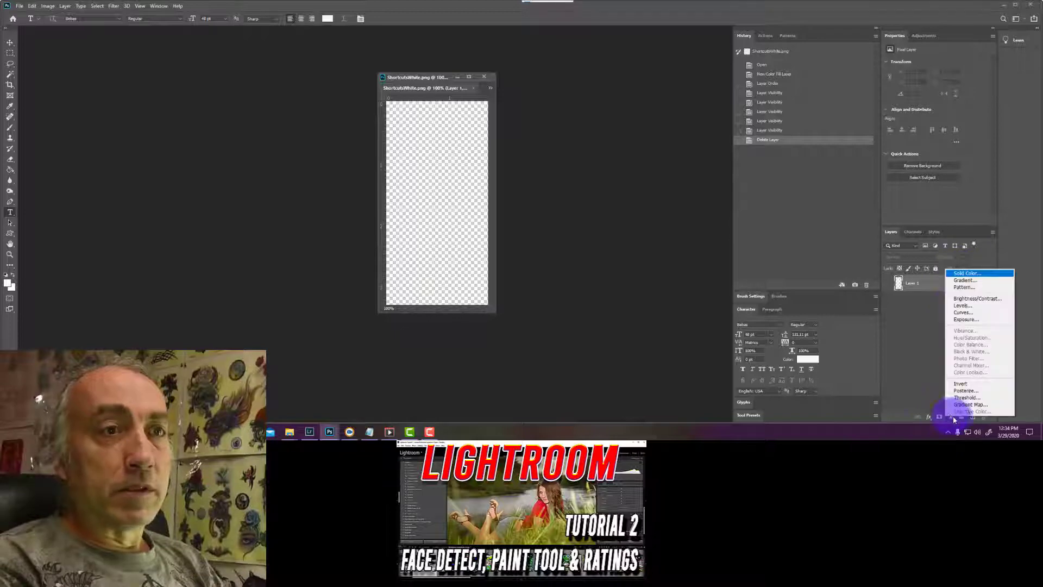
left_click(964, 274)
left_click(641, 199)
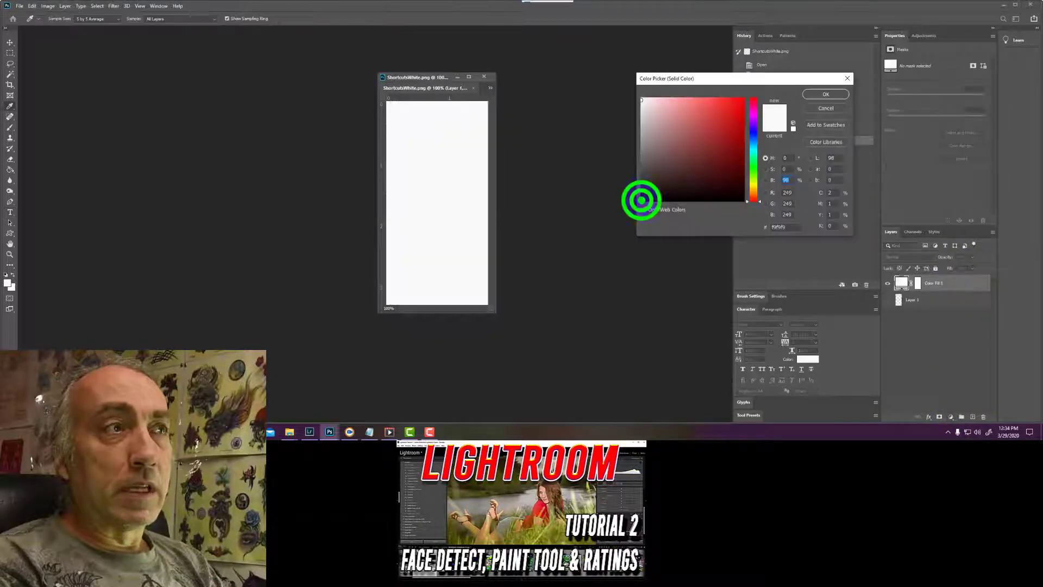
left_click(814, 91)
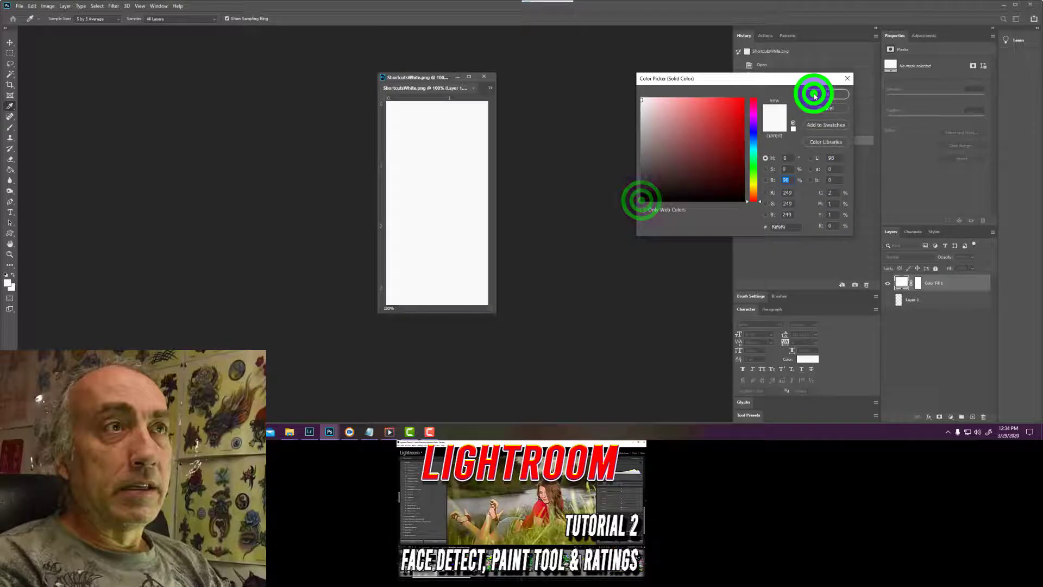
Show Layer 1 with the shortcuts text and move it above the black fill layer
left_click(889, 299)
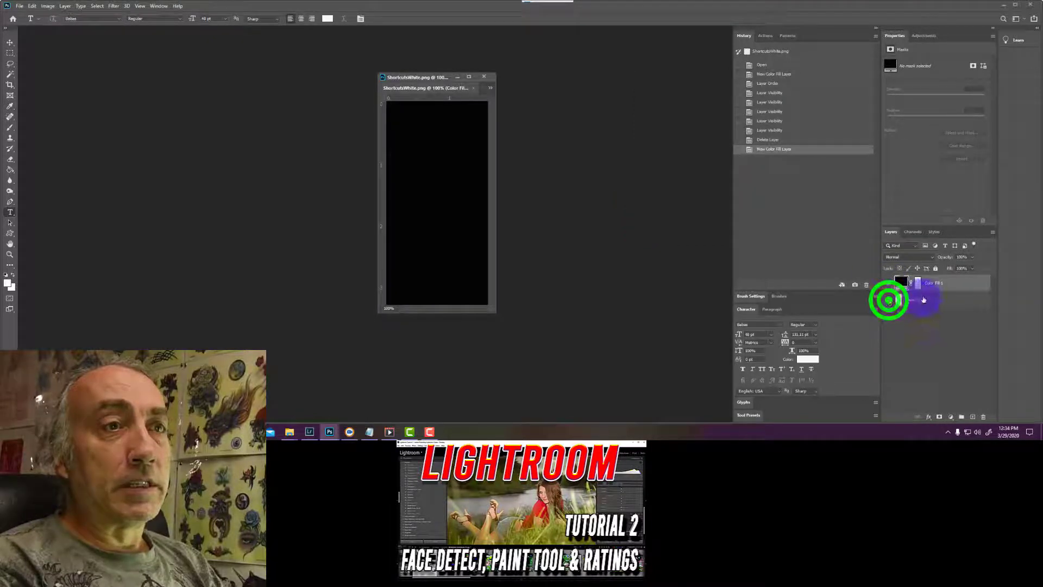
left_click(924, 298)
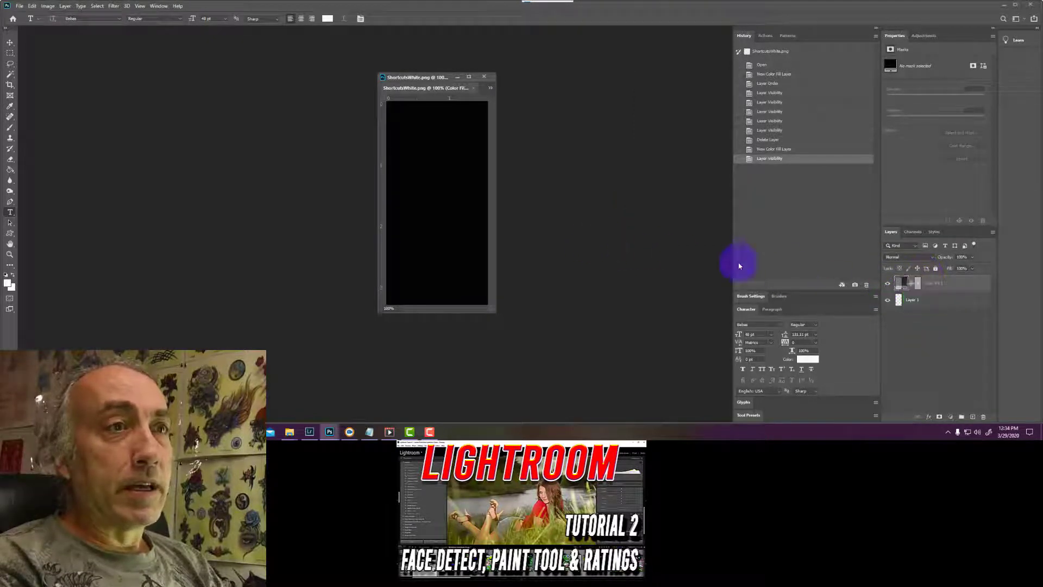
left_click(926, 302)
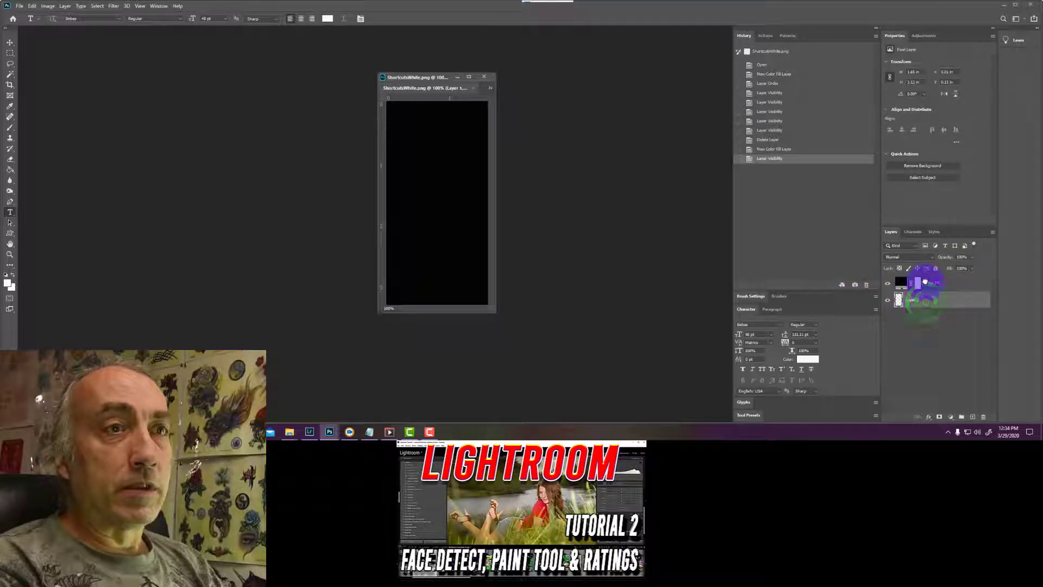
left_click_drag(925, 281, 926, 283)
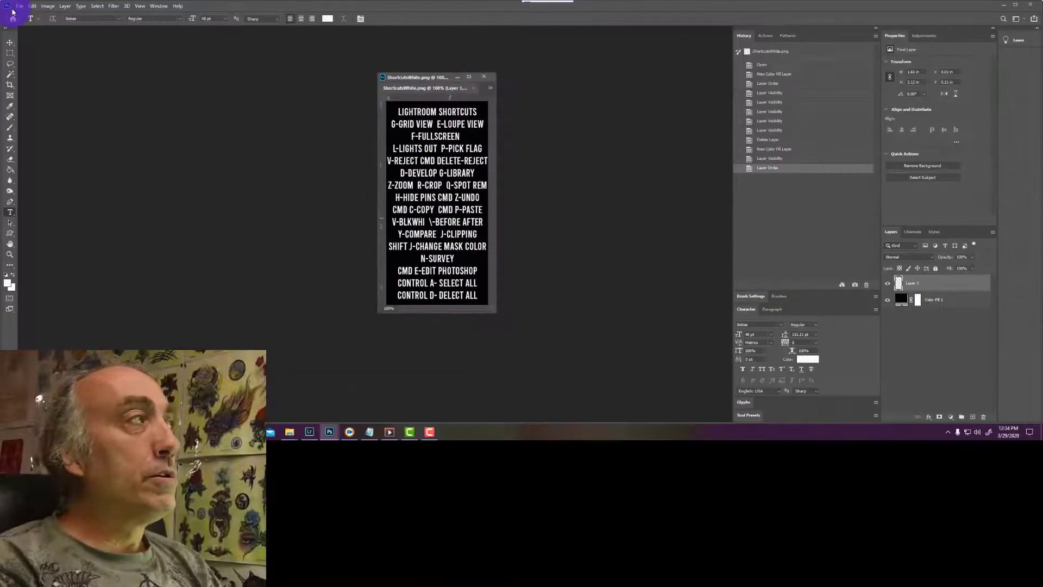
Prepare to save the shortcuts image as a PNG named ShortcutsWhite in the Watermarks folder, and cancel without replacing the existing file
left_click(19, 8)
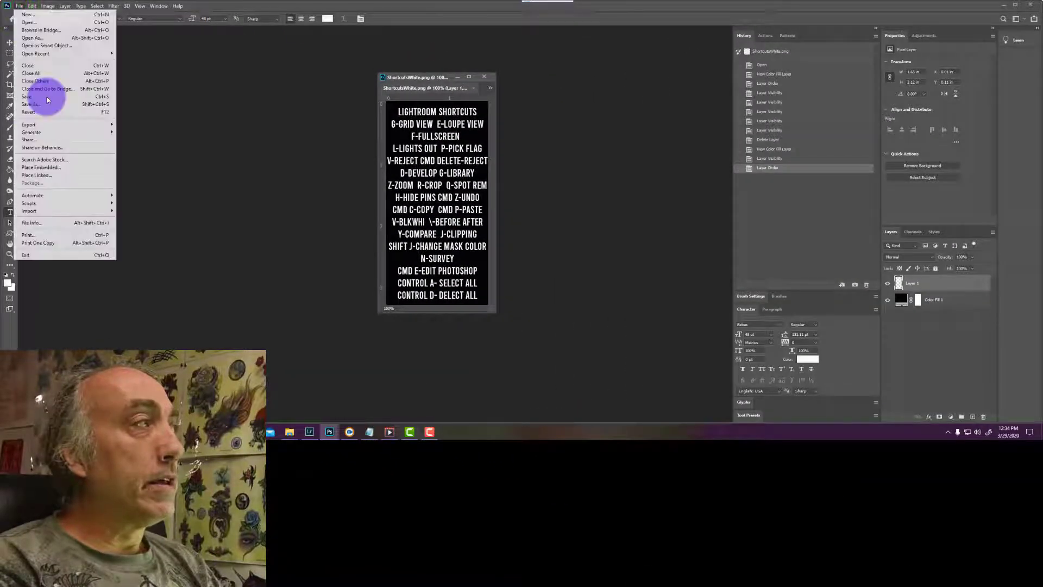
left_click(43, 104)
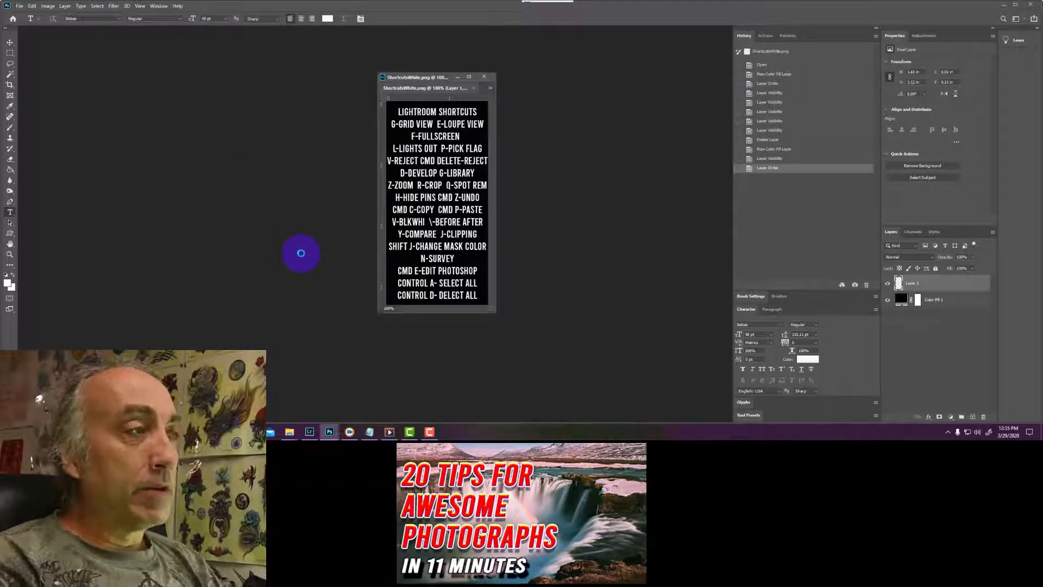
left_click(188, 325)
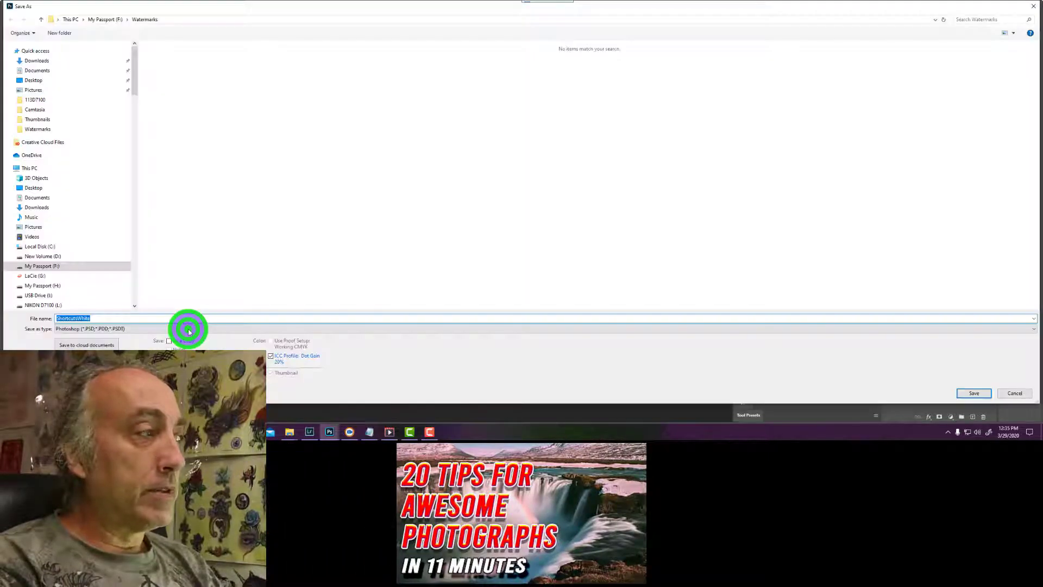
left_click(188, 328)
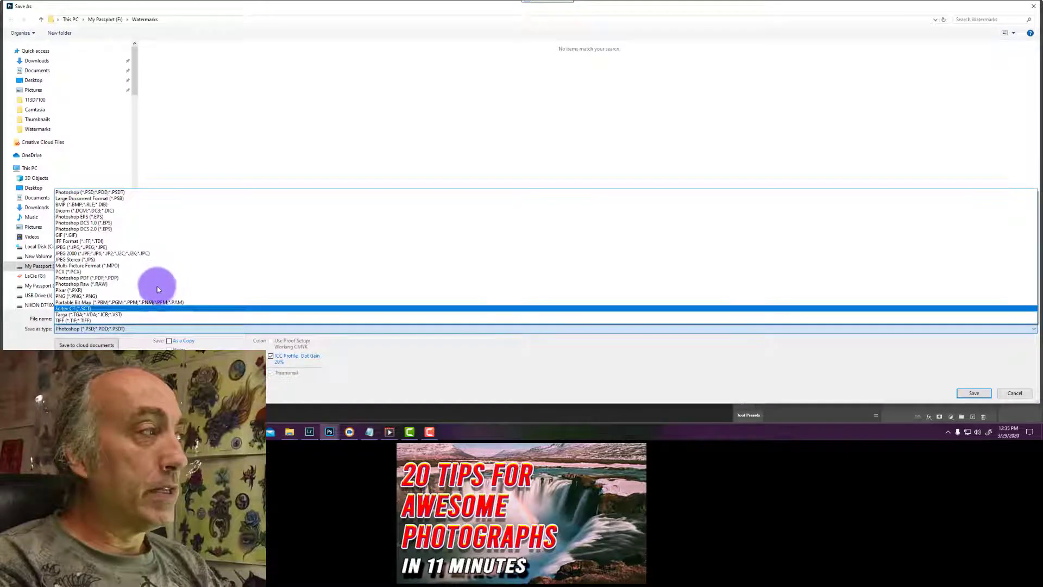
left_click(152, 296)
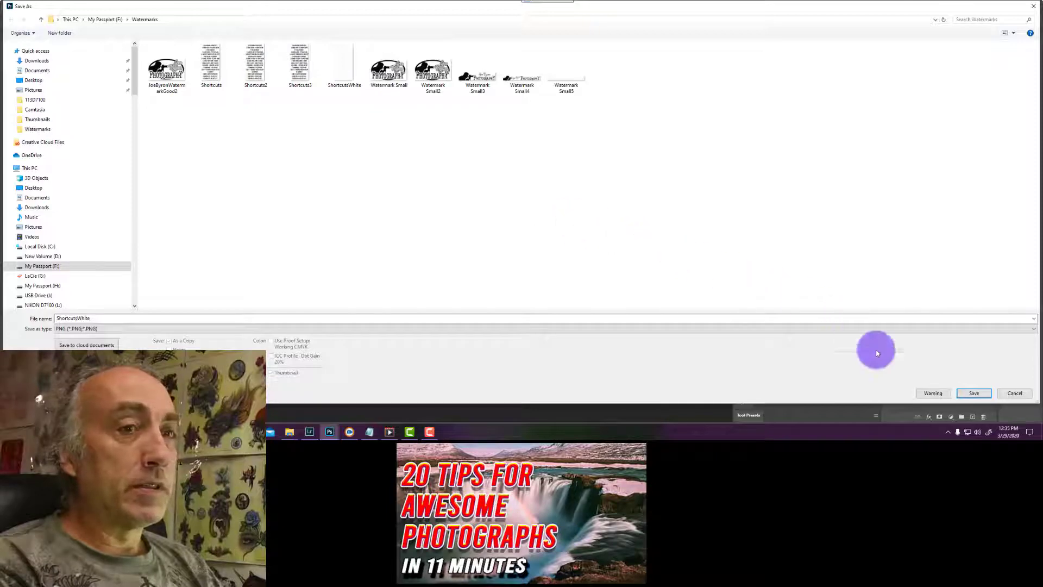
left_click(977, 395)
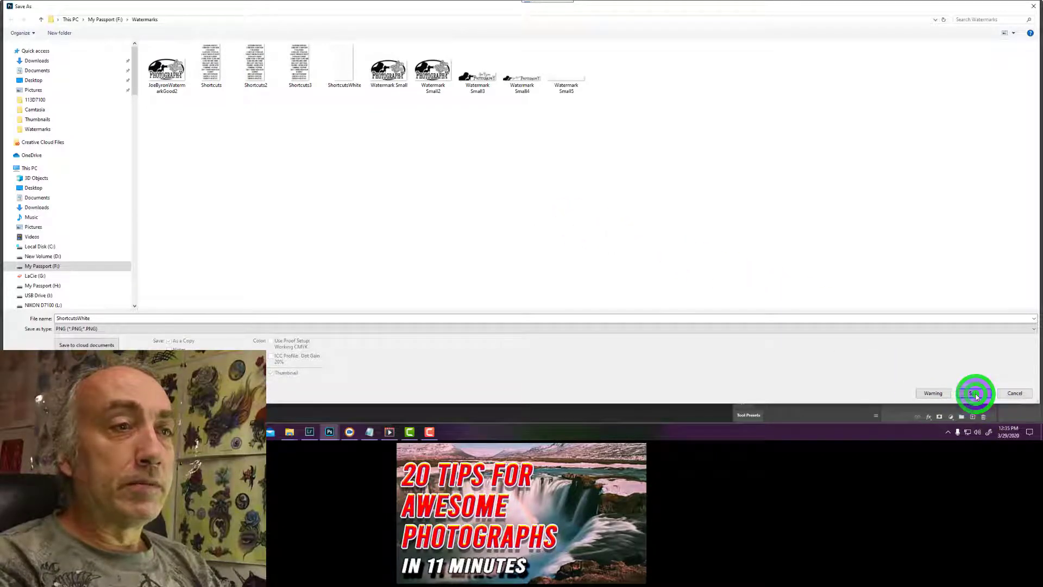
left_click(569, 217)
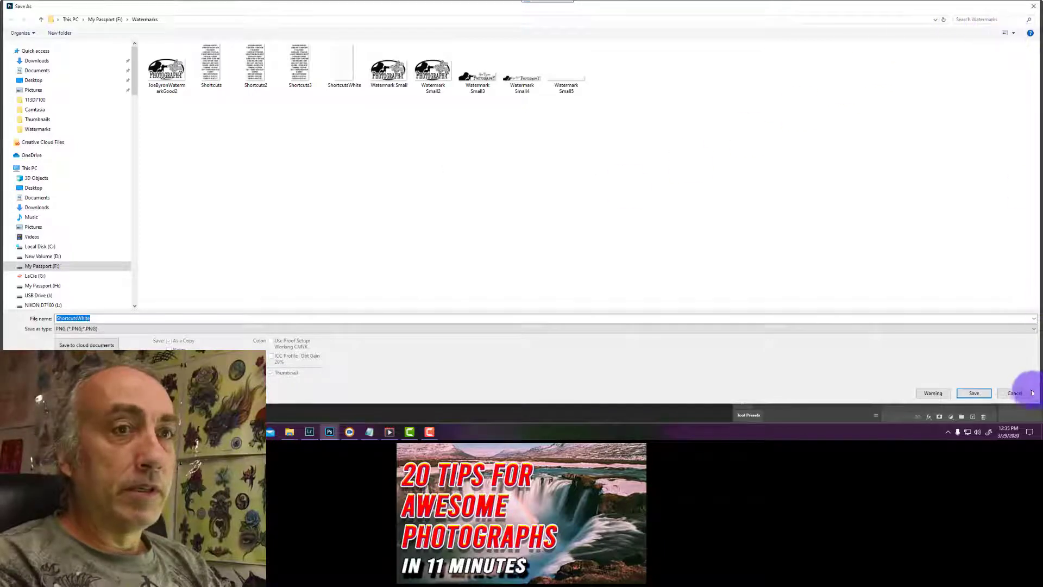
left_click(1015, 393)
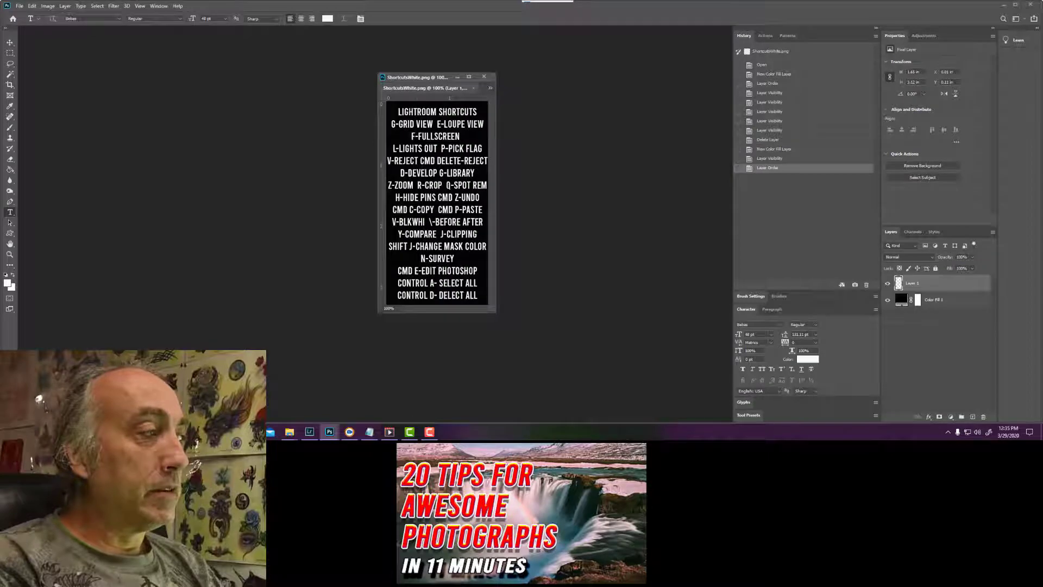
Open the Watermarks folder on My Passport (F:) in File Explorer and show it beside Lightroom's Panel End Marks folder
left_click(10, 431)
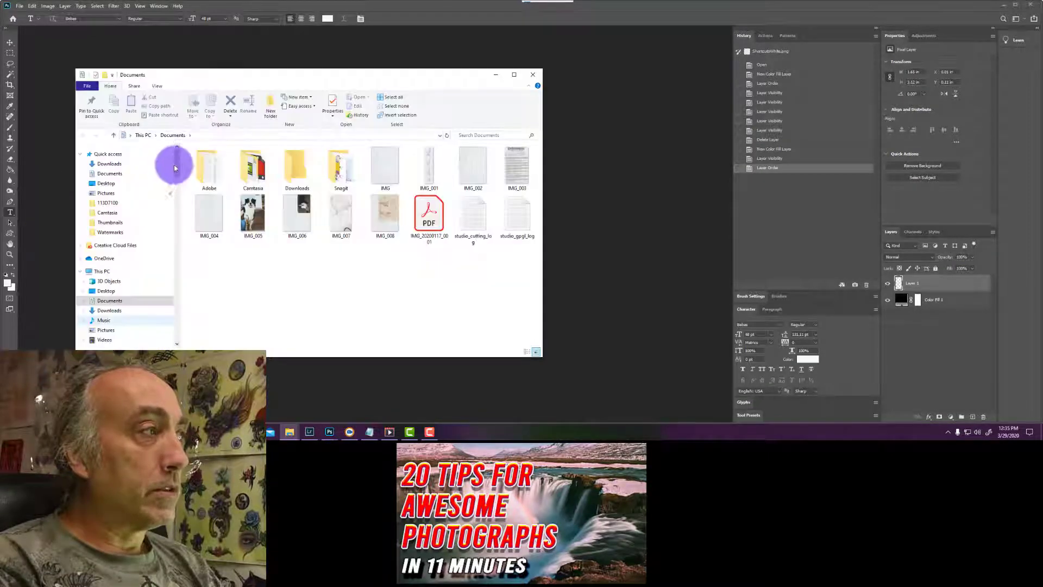
left_click_drag(177, 158, 171, 278)
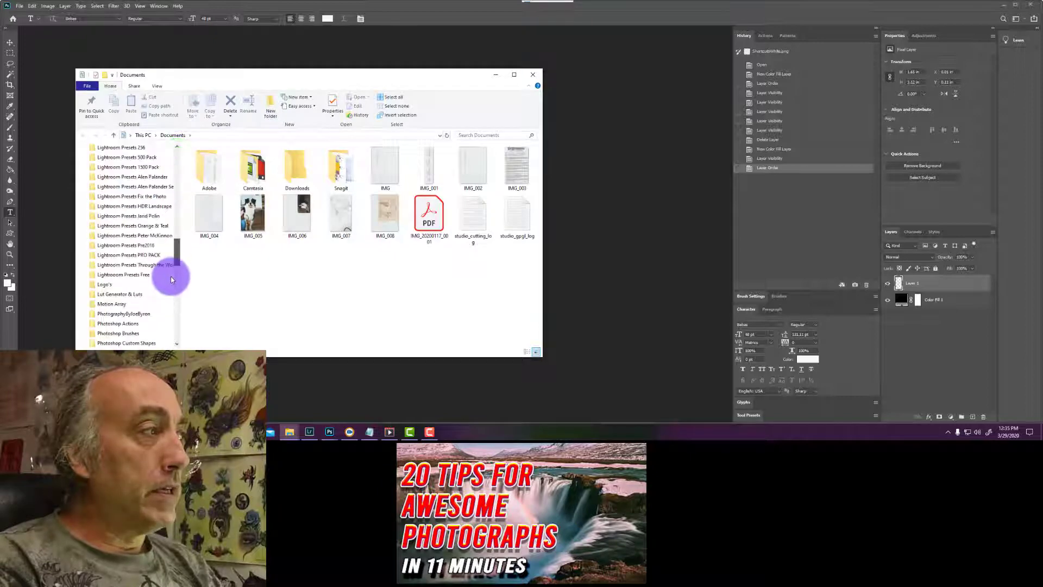
scroll(164, 267, "down", 6)
left_click(120, 227)
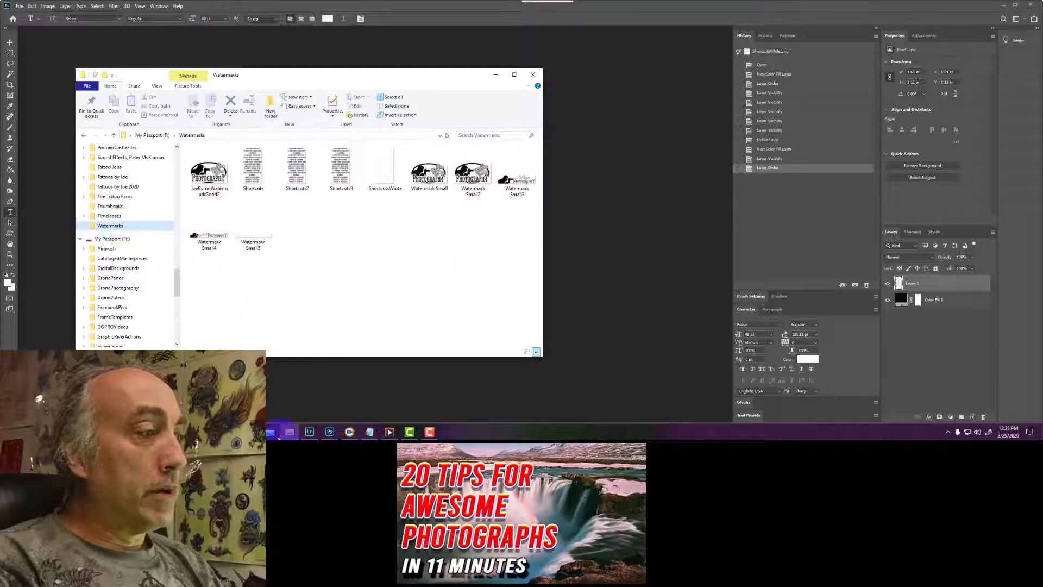
left_click(290, 432)
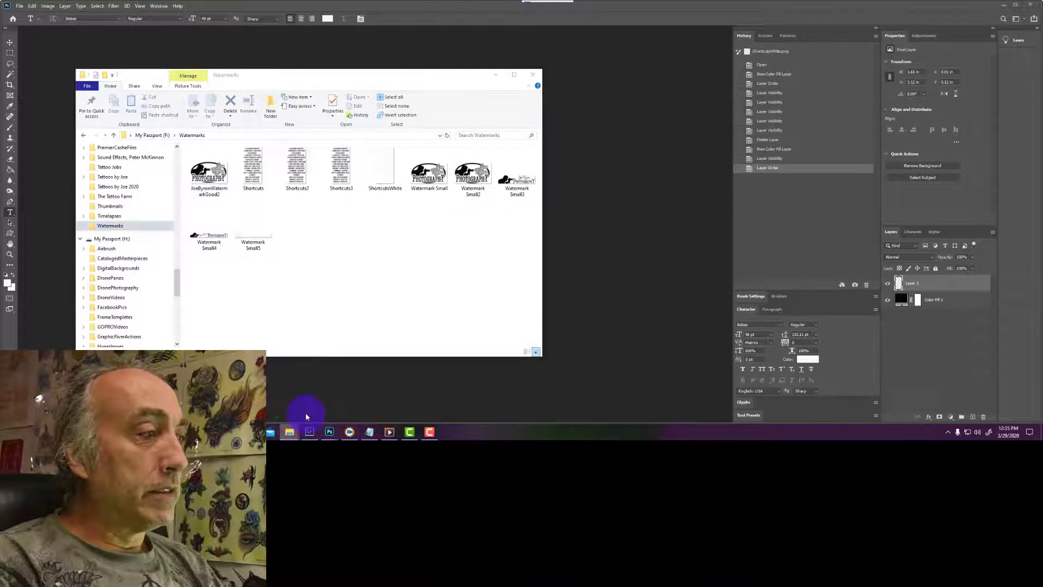
mouse_move(289, 432)
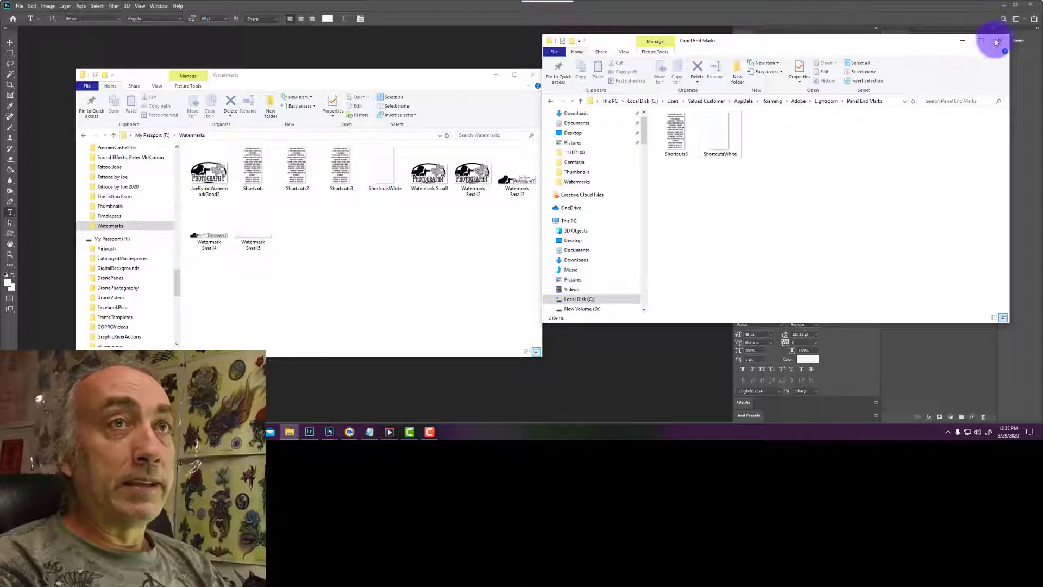
Close the Watermarks and Panel End Marks folder windows, minimize Photoshop and return to Lightroom Classic
left_click(1000, 42)
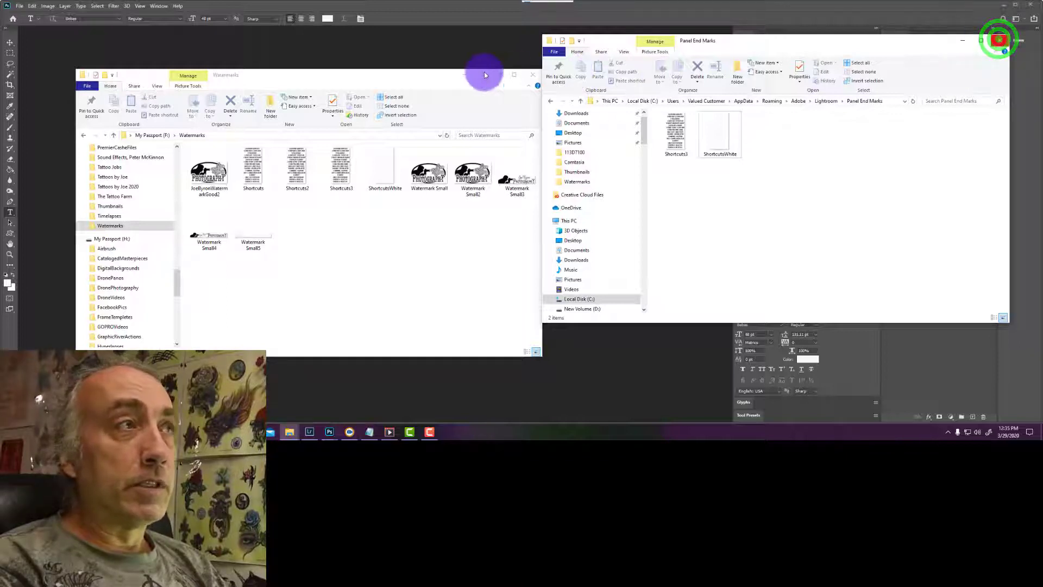
left_click(533, 72)
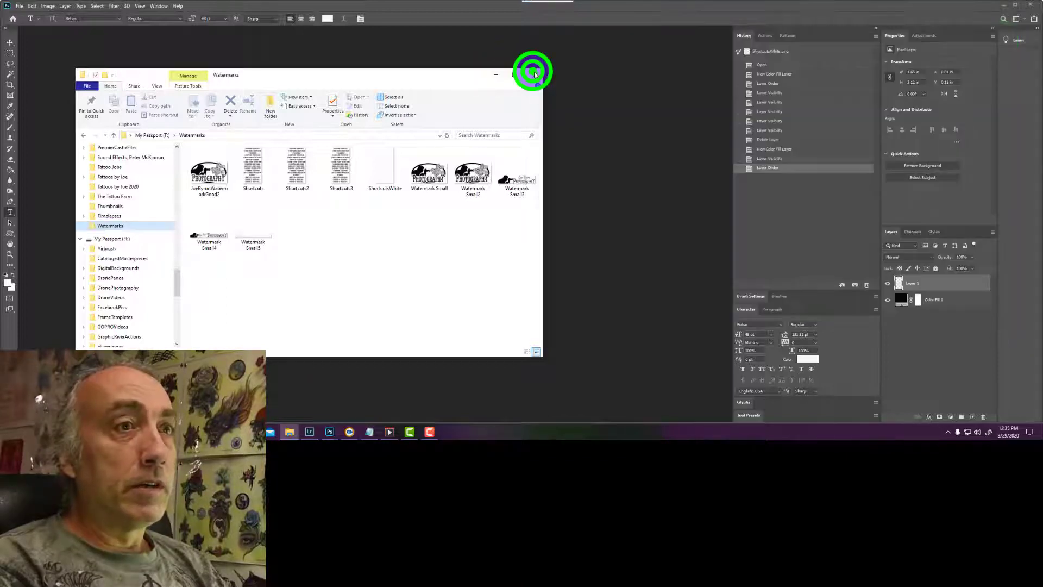
left_click(999, 8)
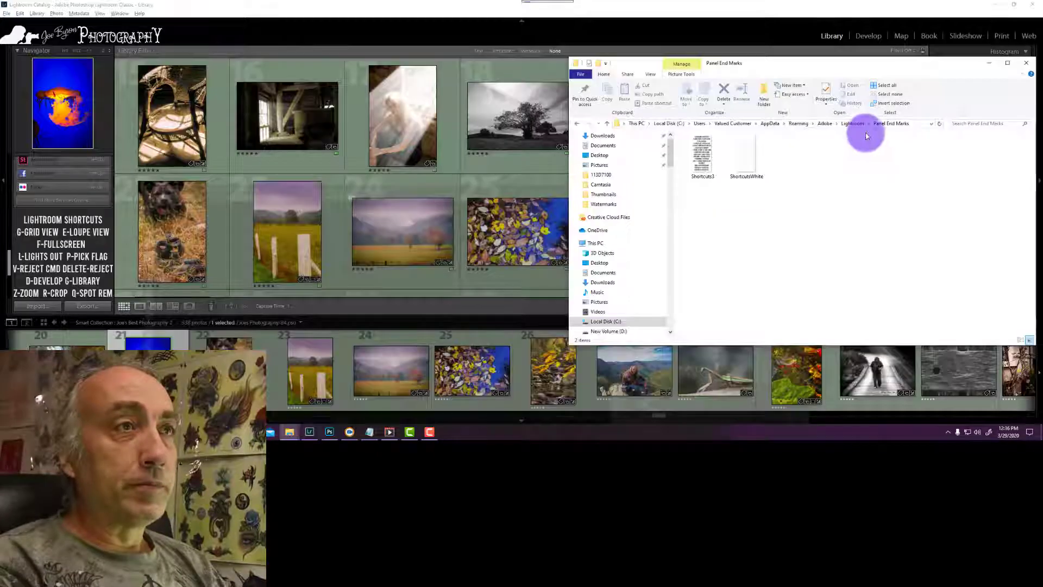
left_click(1029, 64)
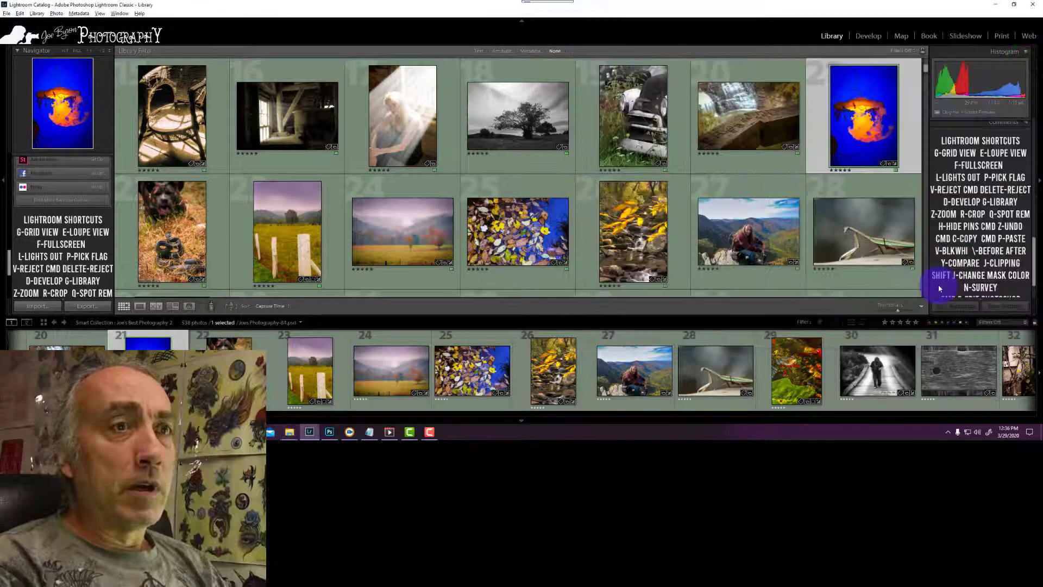
Set Shortcuts3.png as the panel end mark in the Library module
right_click(939, 288)
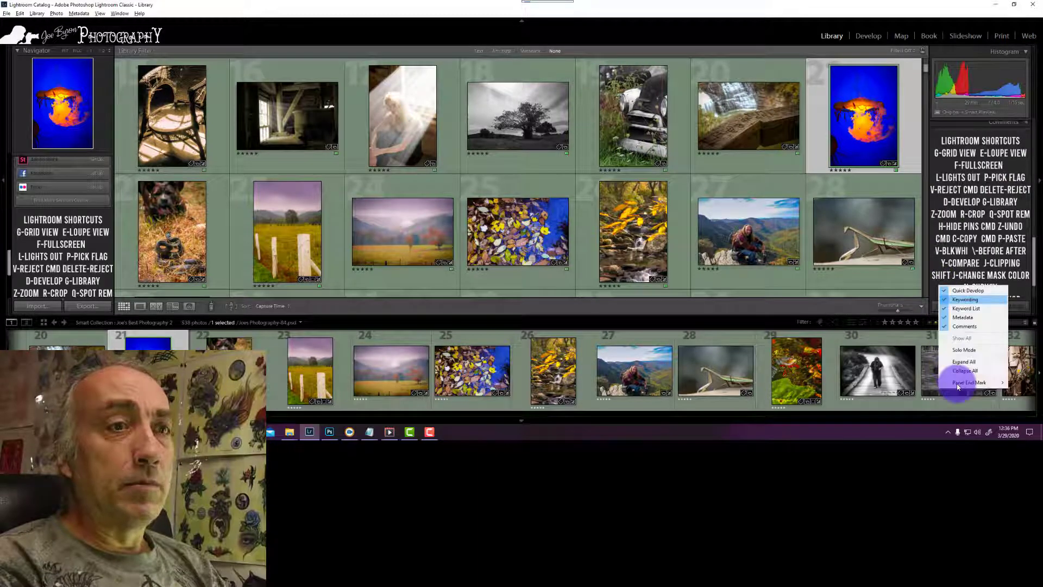
mouse_move(959, 383)
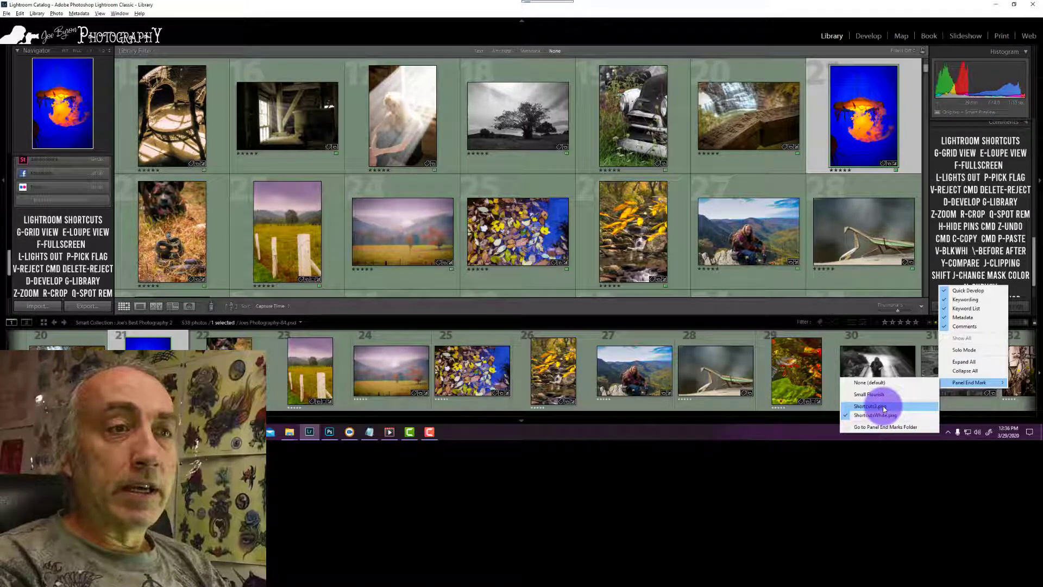
left_click(884, 409)
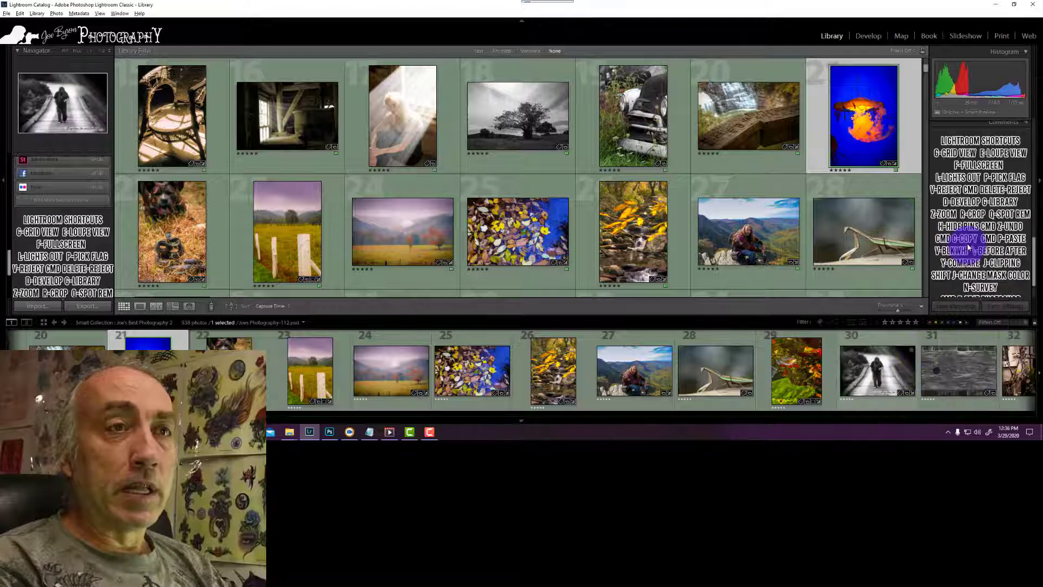